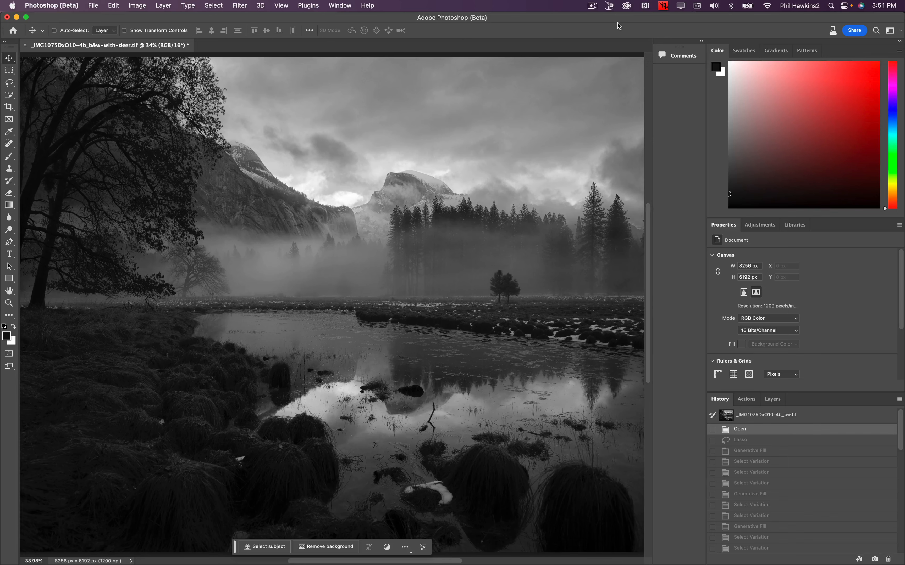
Select a patch of snowy meadow just right of the two small trees with the Lasso tool, working at 100% zoom.
key(super+1)
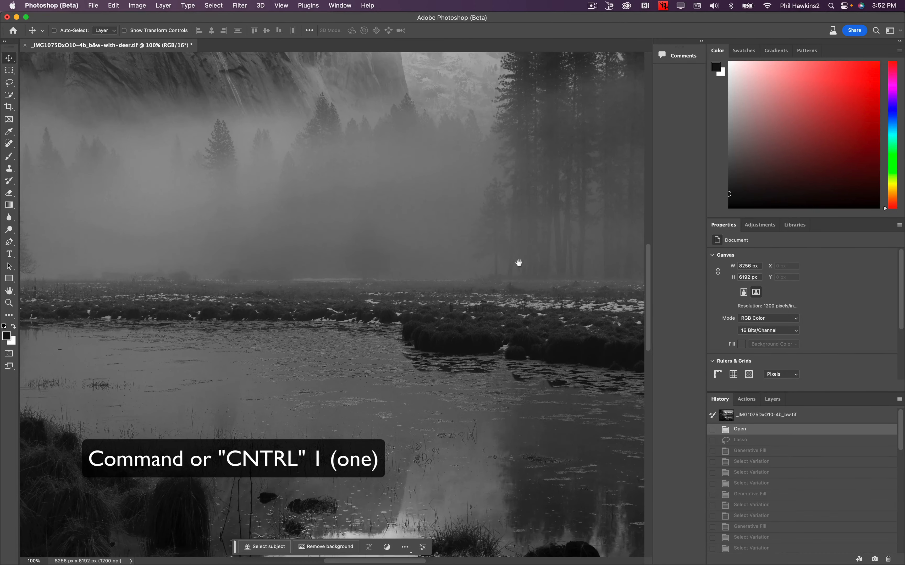
drag(573, 347, 112, 162)
drag(521, 135, 388, 353)
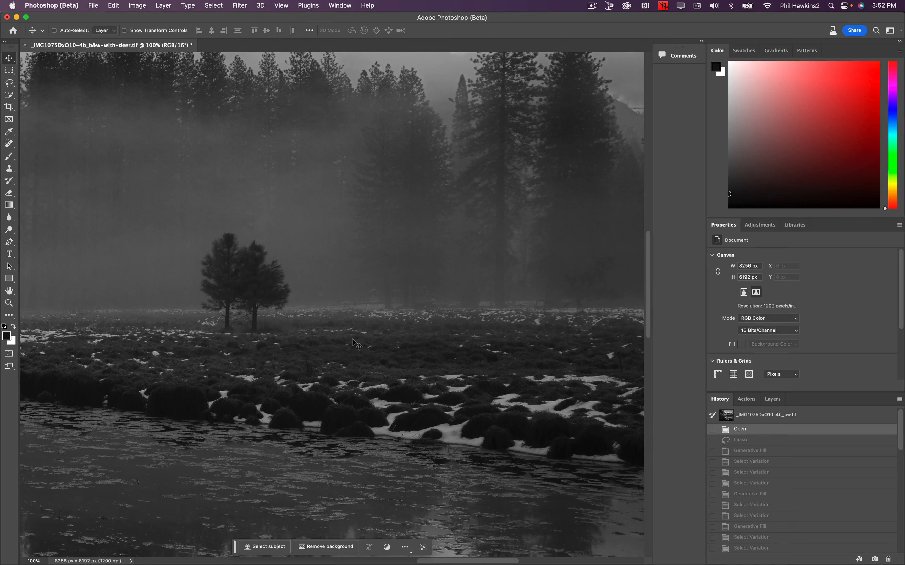
click(65, 120)
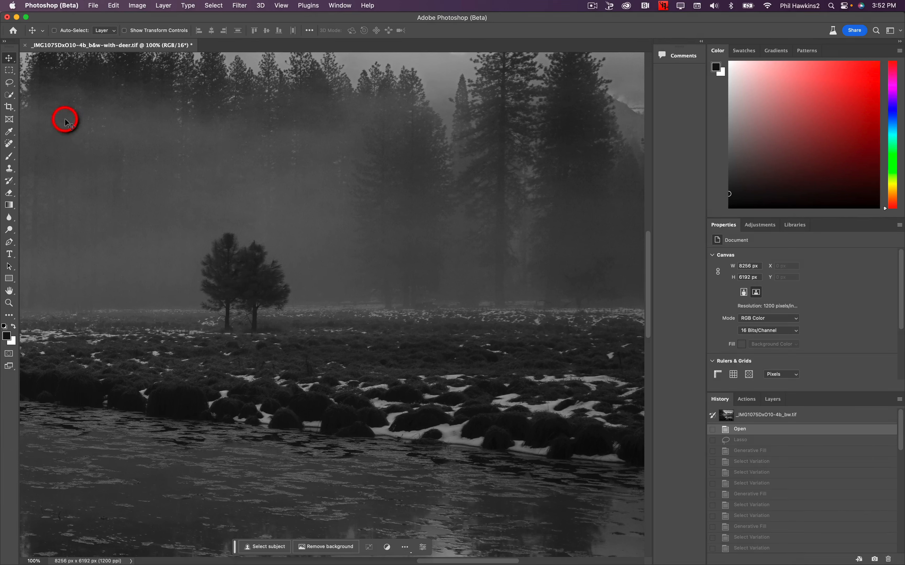
click(10, 83)
right_click(10, 83)
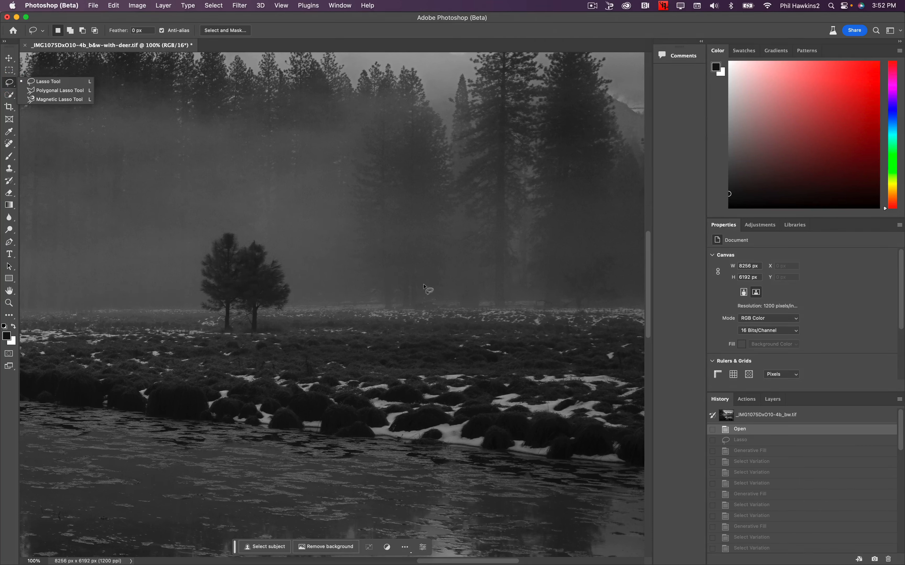
mouse_move(424, 284)
mouse_down()
mouse_move(333, 287)
mouse_move(326, 325)
mouse_move(404, 341)
mouse_move(431, 318)
mouse_move(424, 289)
mouse_up()
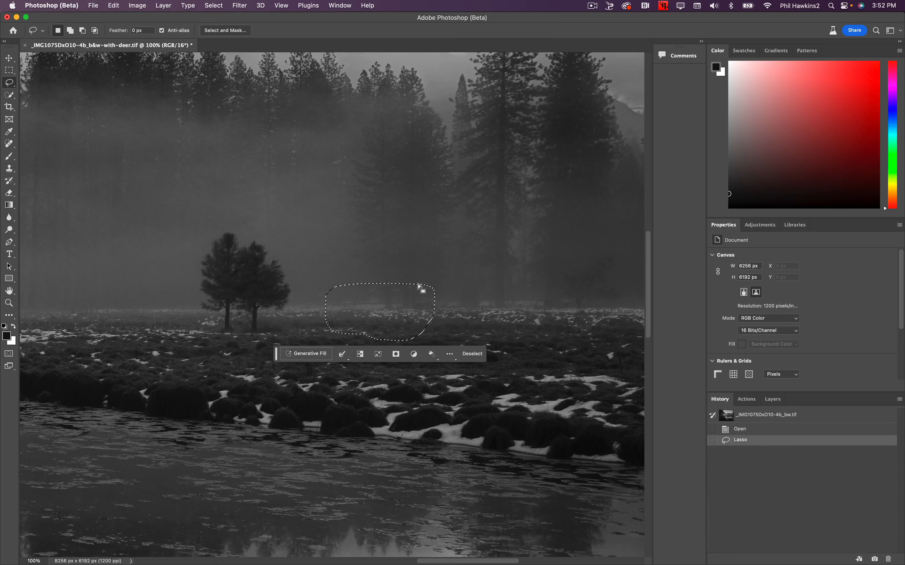
Fill the selected meadow area using Generative Fill with the prompt "deer".
click(309, 354)
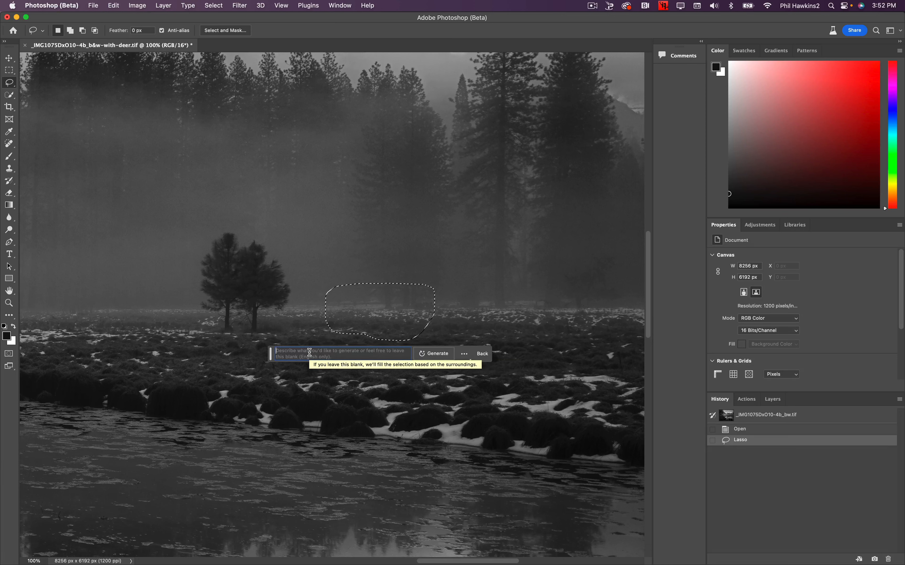
text(de)
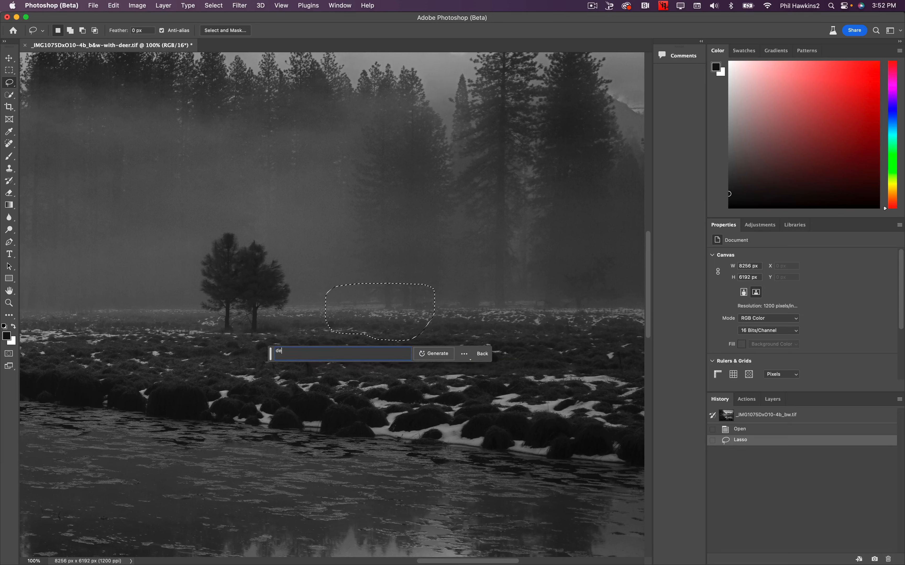
text(er)
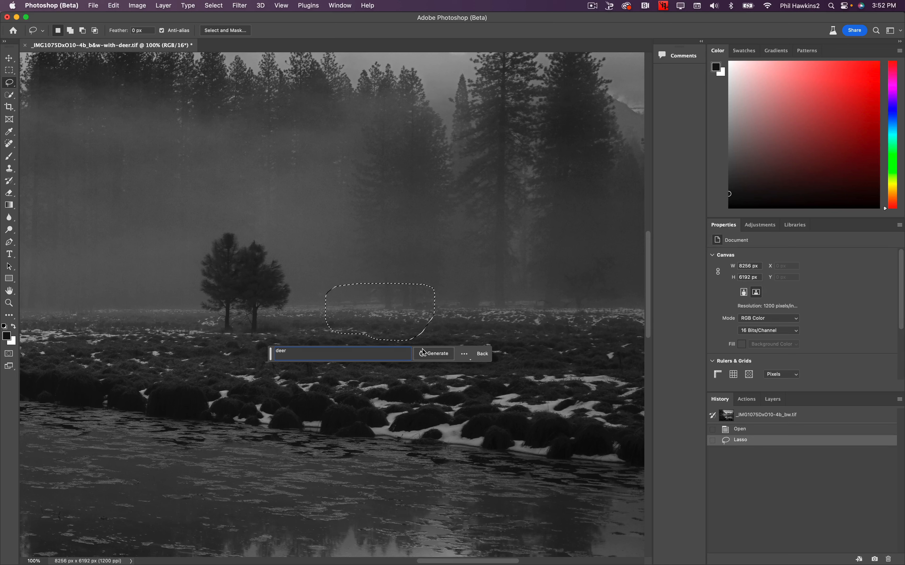
click(444, 353)
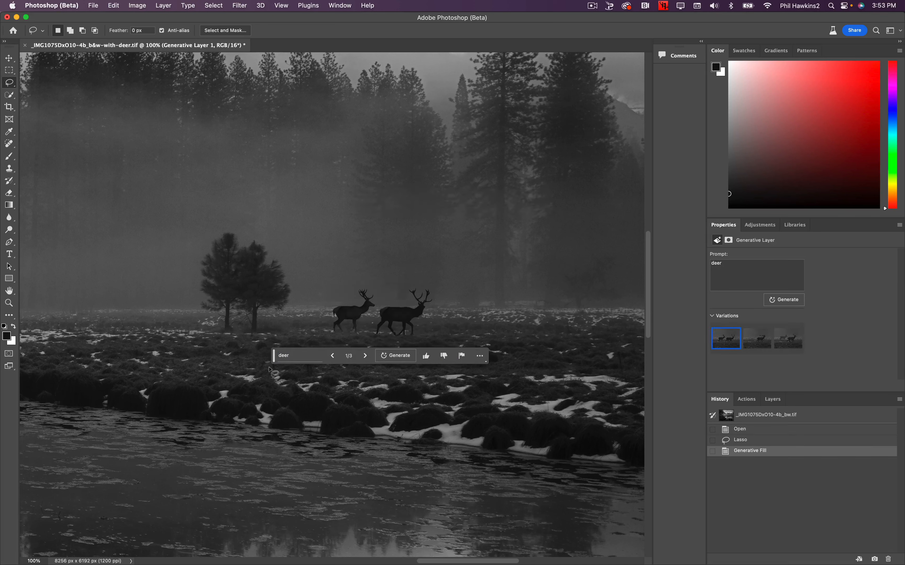
Move the contextual task bar away from the generated deer and check them in the whole image and at 100% zoom.
drag(275, 365, 232, 454)
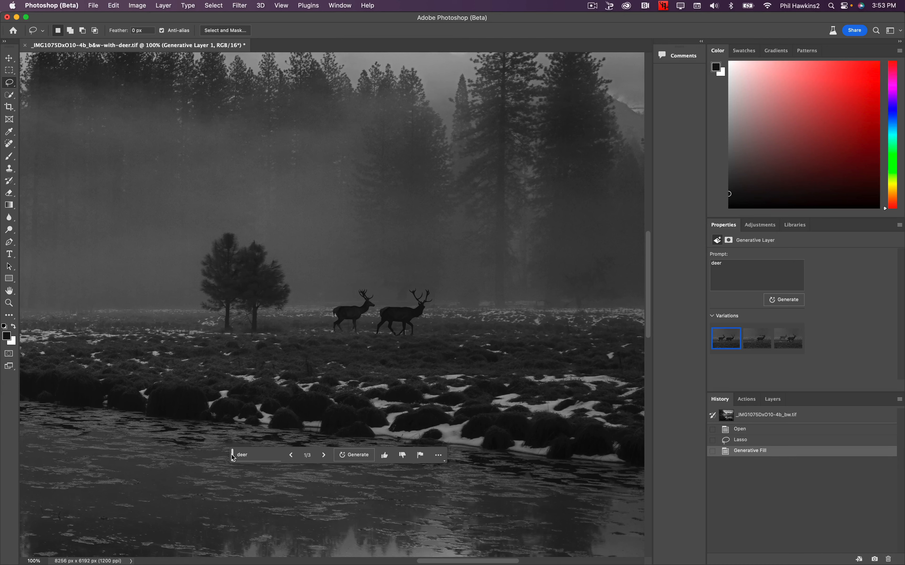
key(super+0)
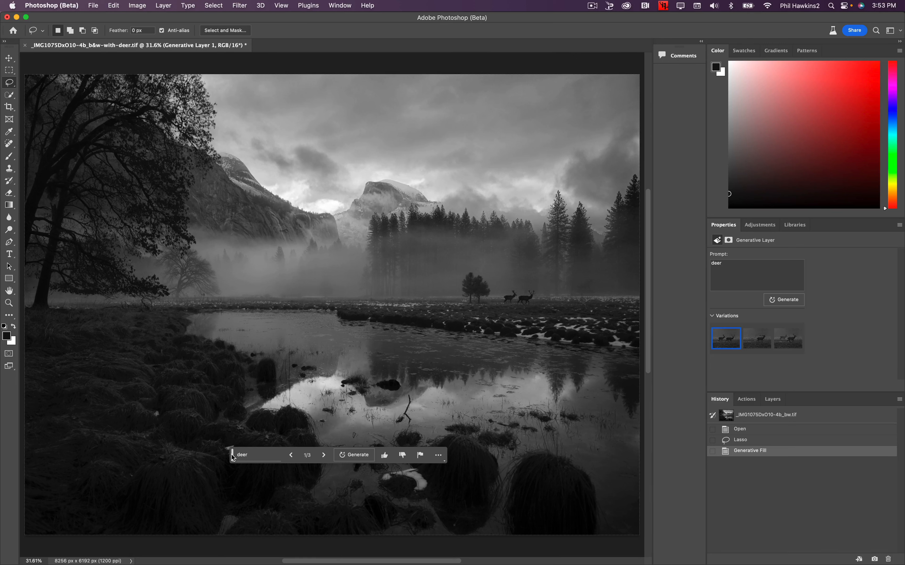
key(super+1)
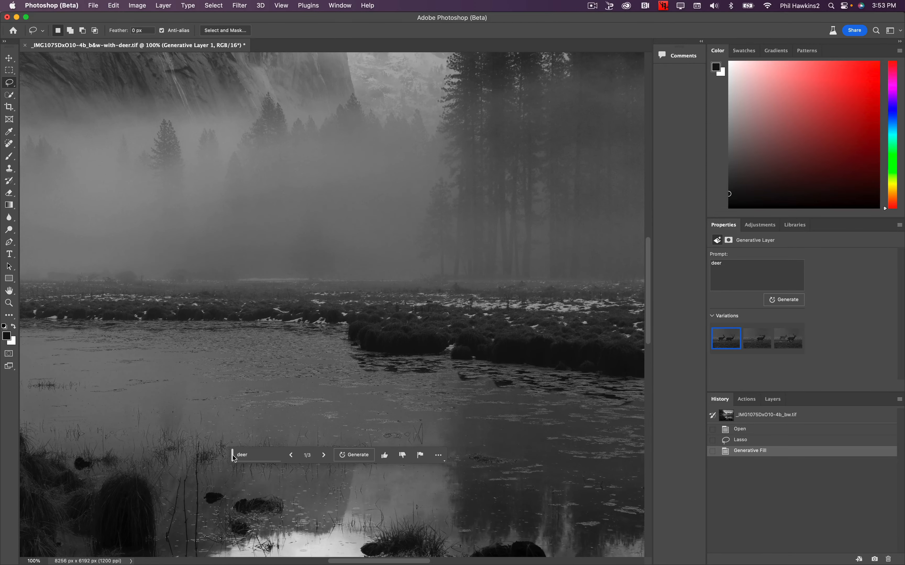
drag(510, 238, 147, 265)
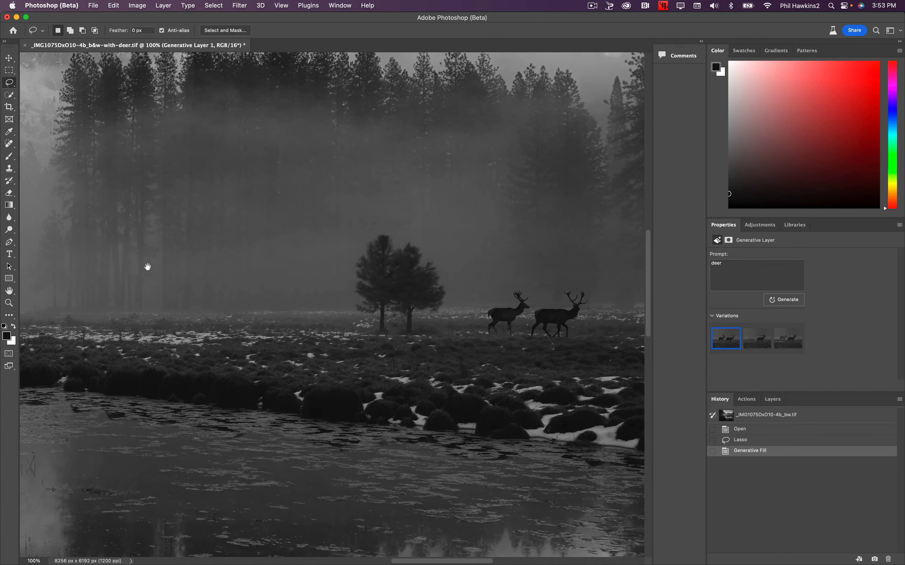
drag(320, 228, 123, 232)
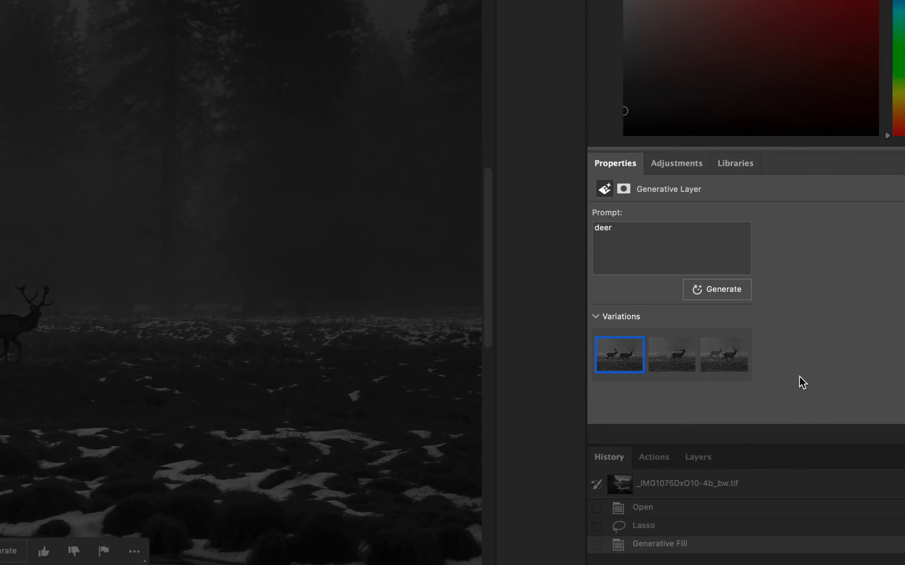
Compare the three generated deer variations and return to the first one with two antlered deer.
mouse_move(685, 365)
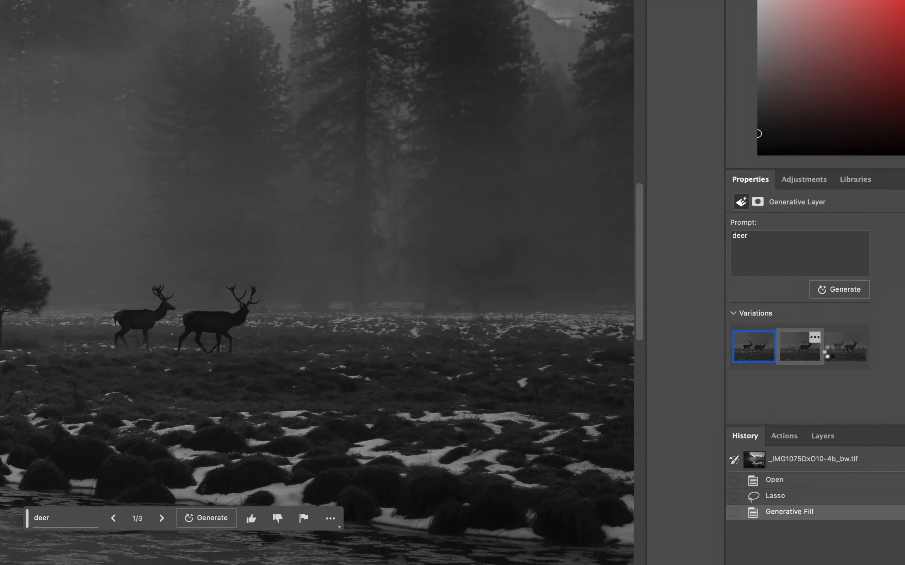
click(682, 361)
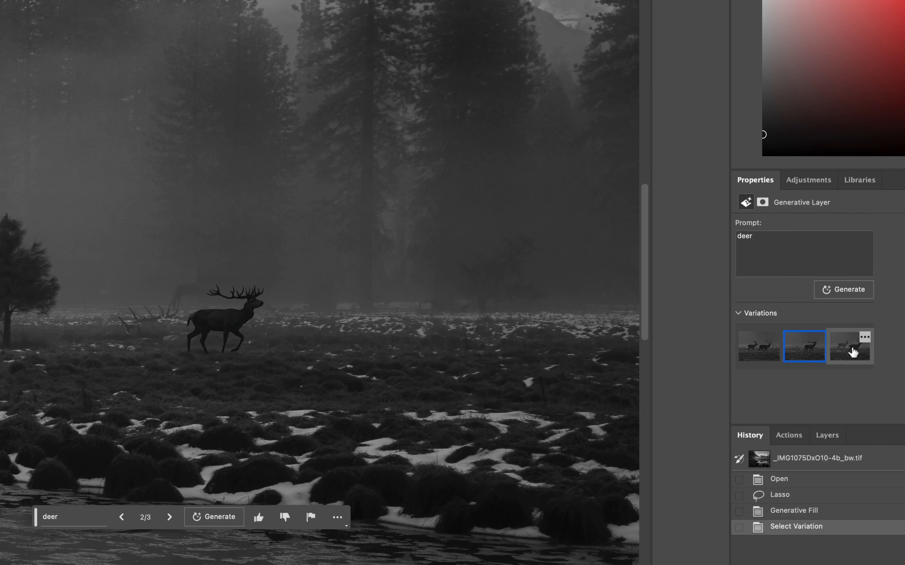
click(852, 352)
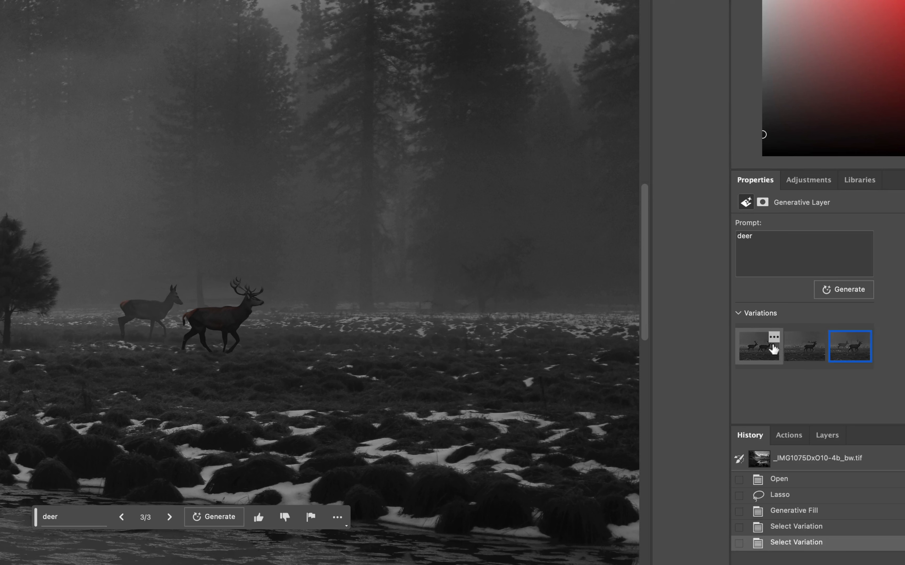
click(764, 351)
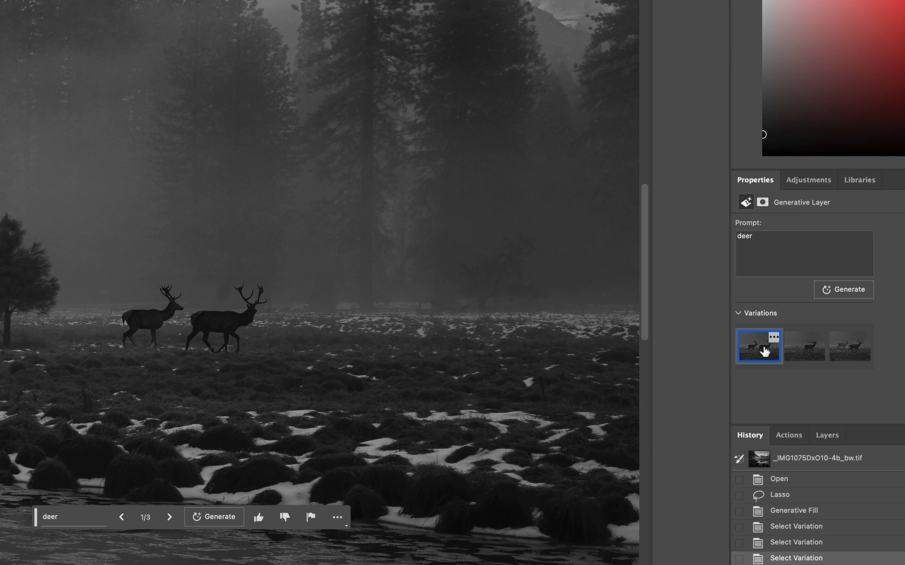
click(811, 352)
click(846, 351)
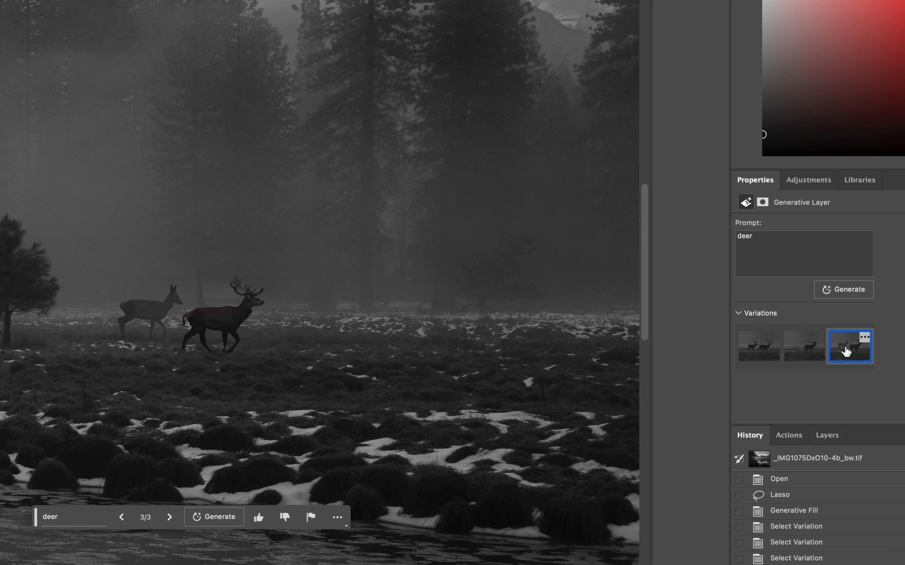
click(768, 349)
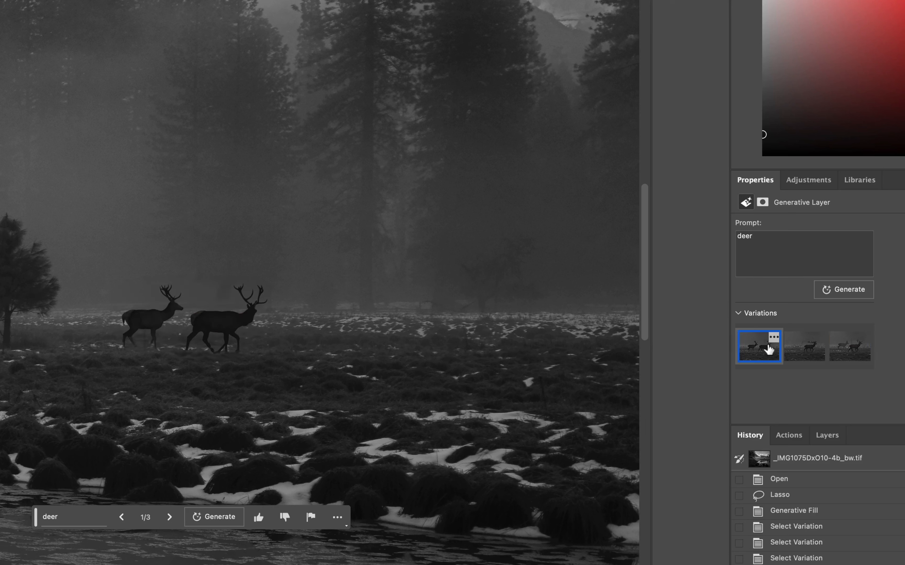
Extend the generative layer's prompt to "deer antlers" and generate new variations.
click(780, 235)
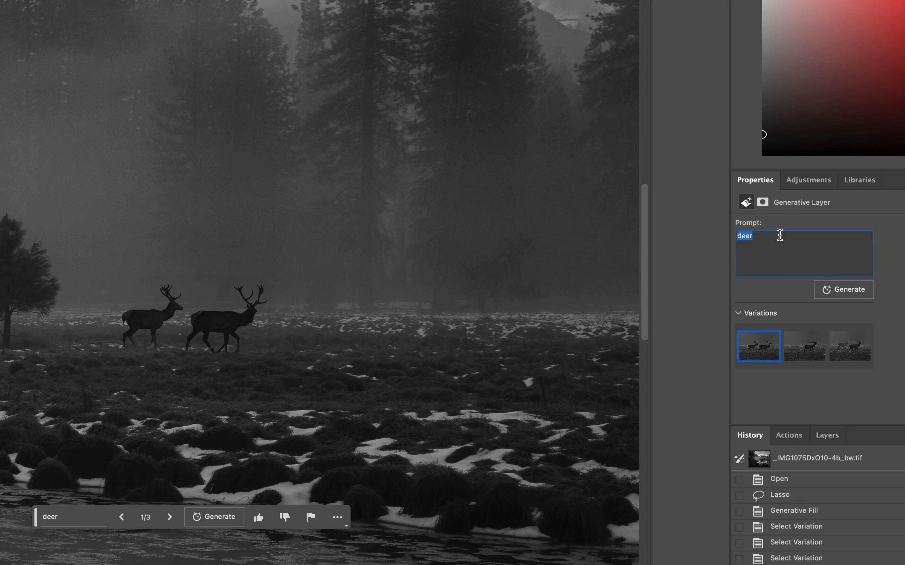
key(Right)
text(antlers)
click(848, 287)
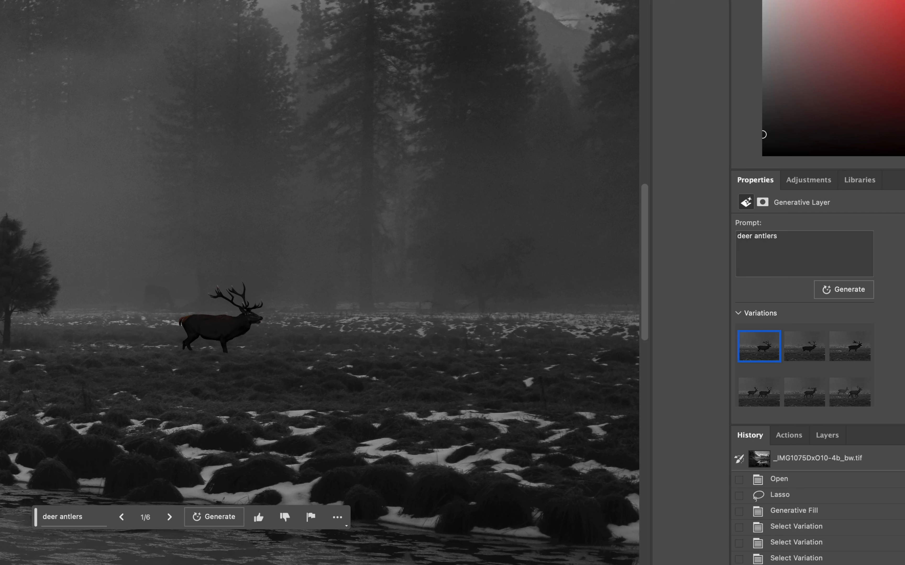
Choose the third "deer antlers" variation after viewing the second, and lasso the area around the deer's feet.
click(811, 347)
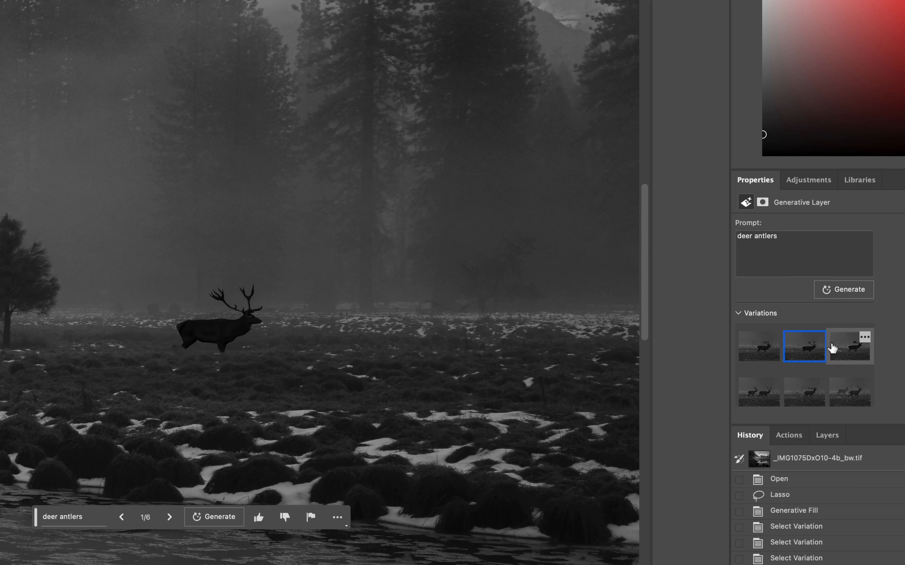
click(840, 349)
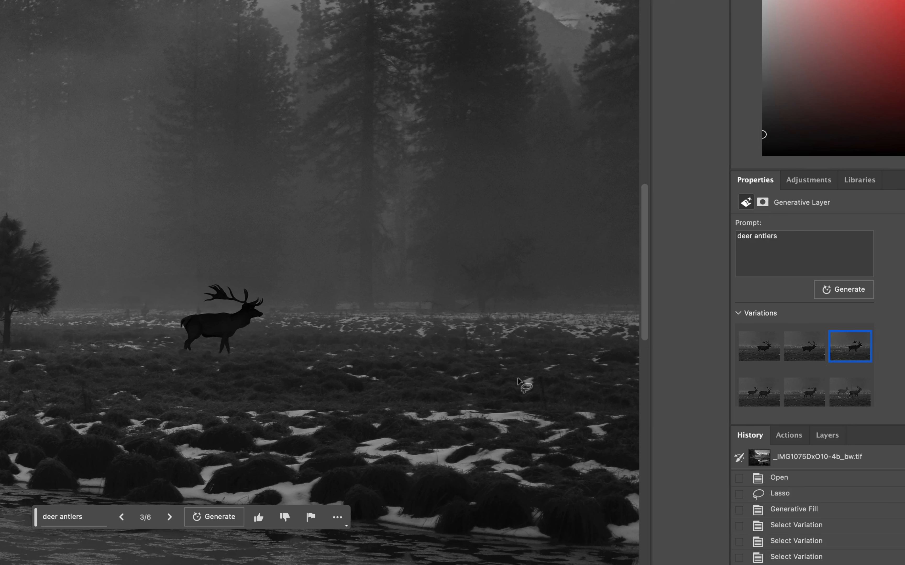
click(230, 355)
drag(229, 355, 209, 354)
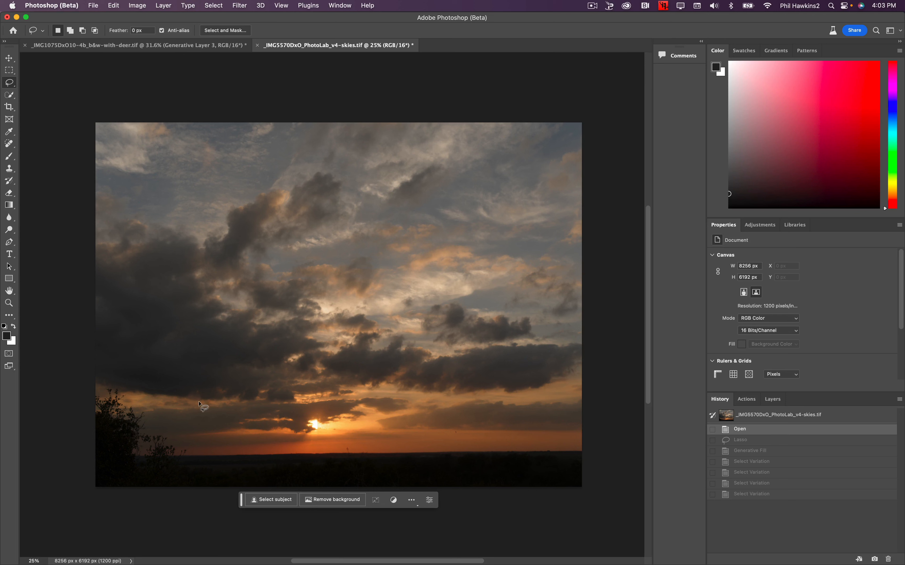
In the sunset skies image, lasso a tall oval across the horizon just right of the dark tree.
click(210, 413)
mouse_move(212, 418)
mouse_down()
mouse_move(196, 376)
mouse_move(169, 379)
mouse_move(159, 430)
mouse_move(173, 466)
mouse_move(206, 470)
mouse_move(213, 400)
mouse_up()
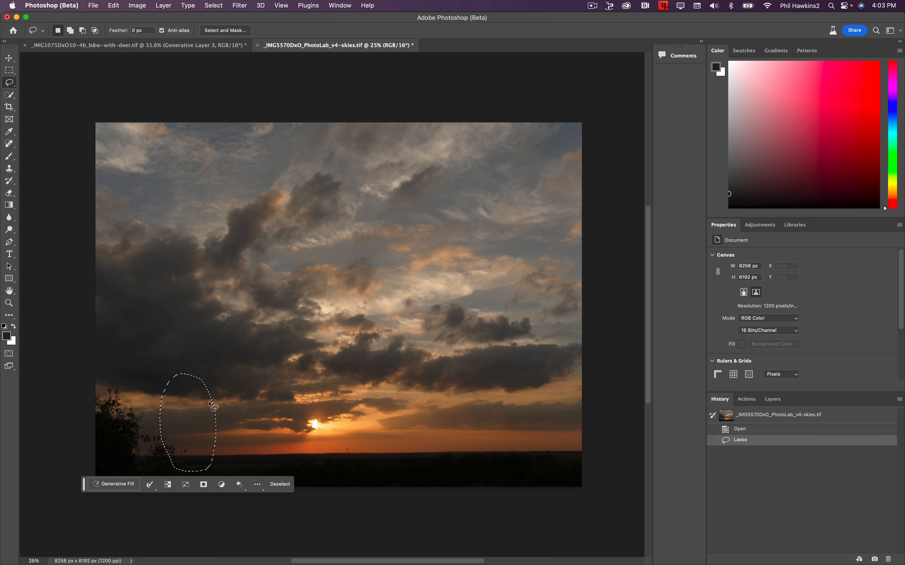